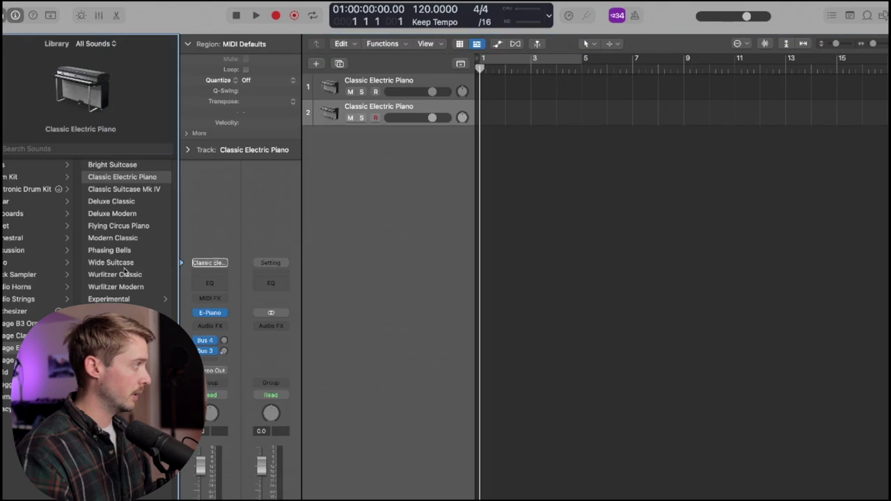
Step: Load the Steinway Grand Piano patch from the piano sounds onto the second track
click(19, 263)
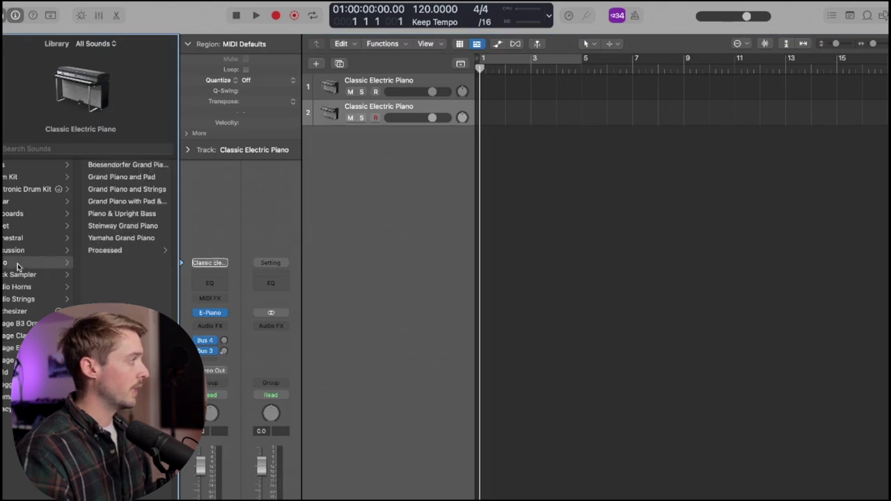
click(138, 226)
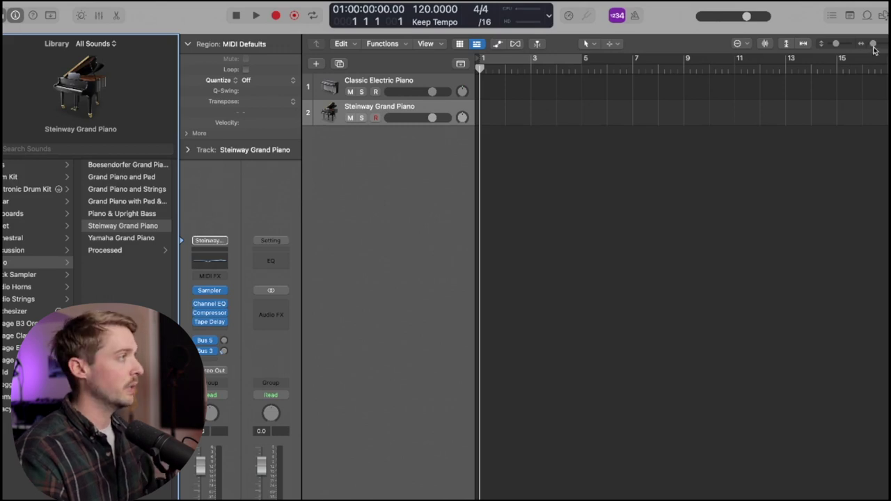
Step: Add one new audio track using Input 1 and name it Guitar
click(319, 65)
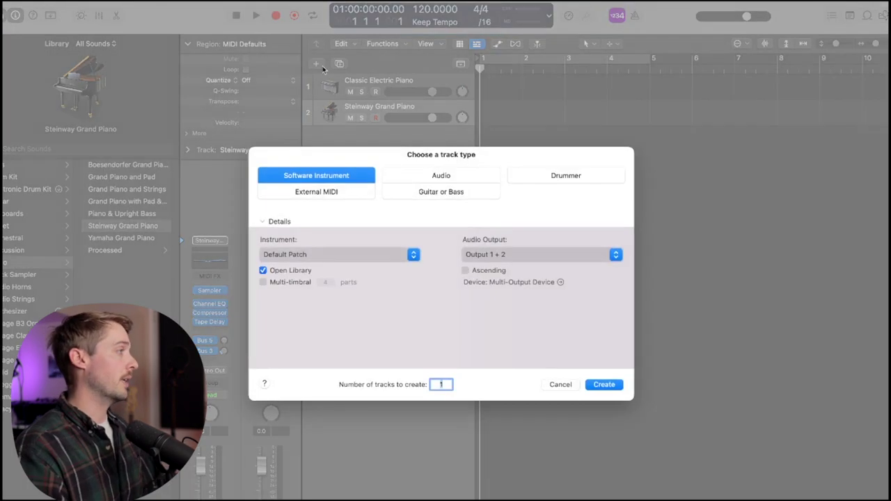
click(460, 178)
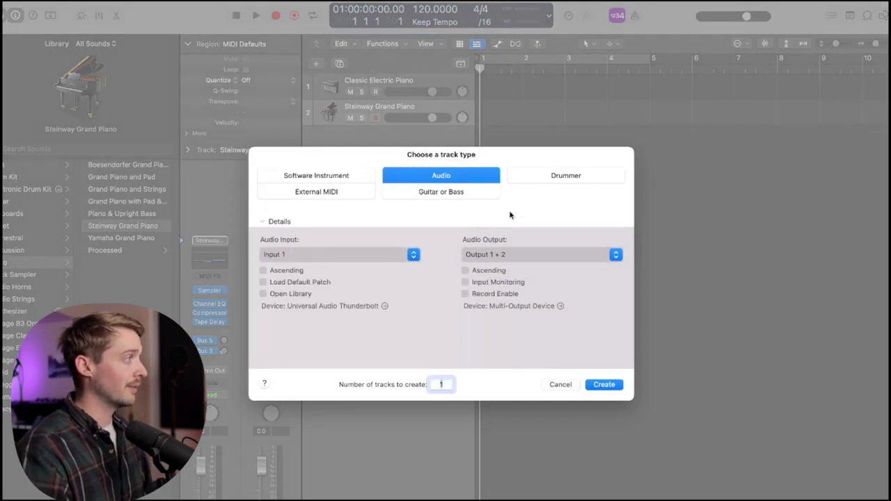
click(604, 385)
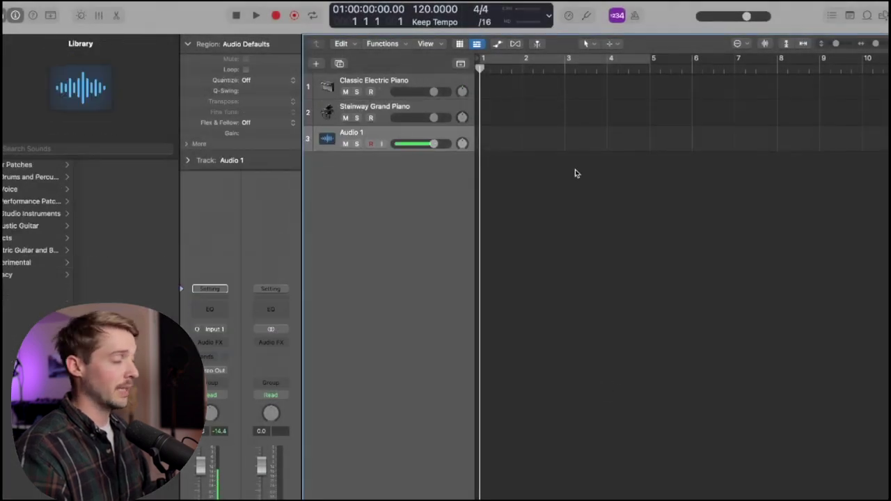
double_click(353, 131)
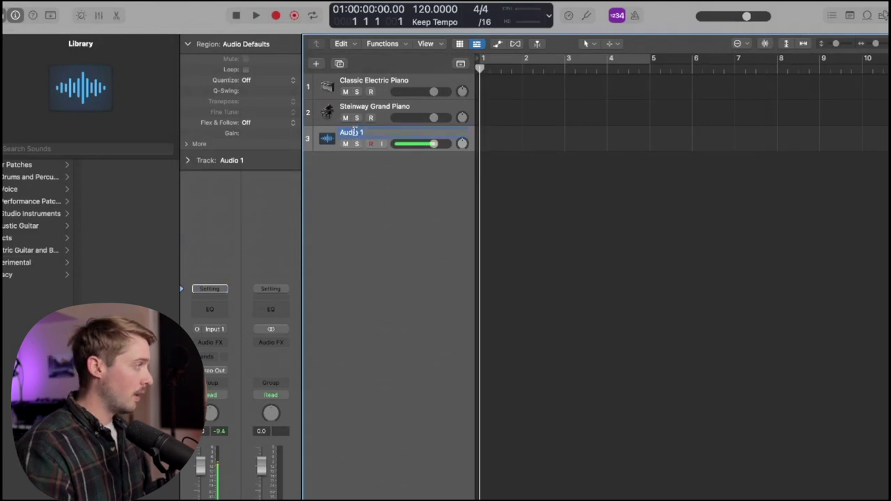
text(Guitar)
key(Return)
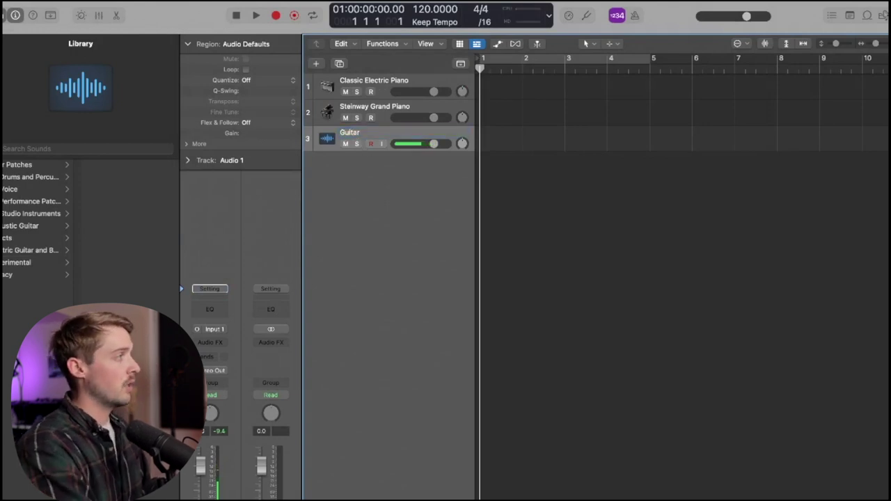
Step: Change the Guitar track's icon to a sunburst electric guitar
click(327, 140)
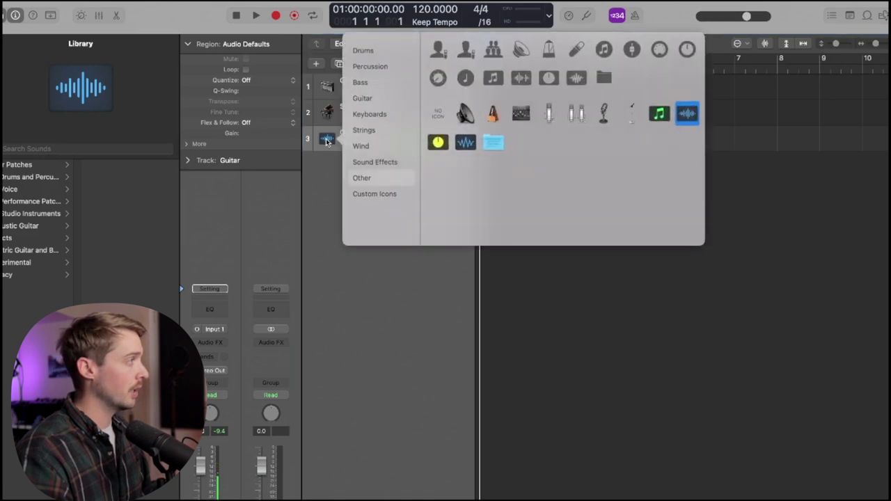
click(376, 100)
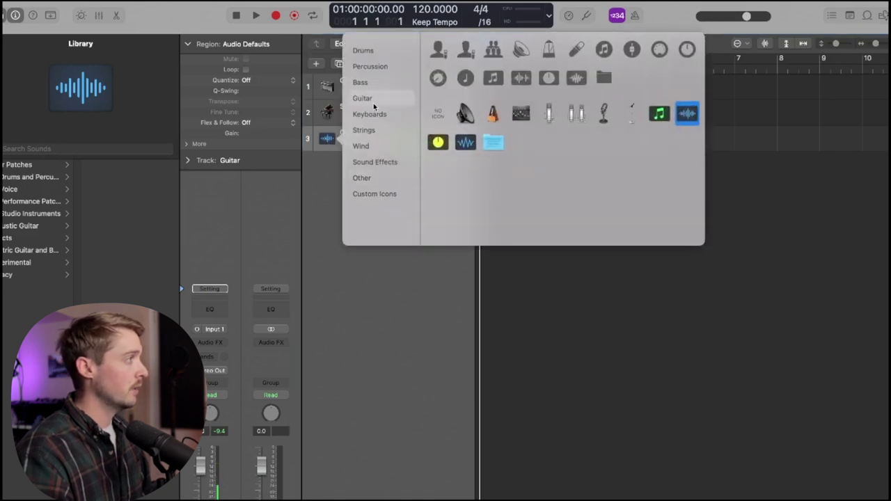
click(547, 85)
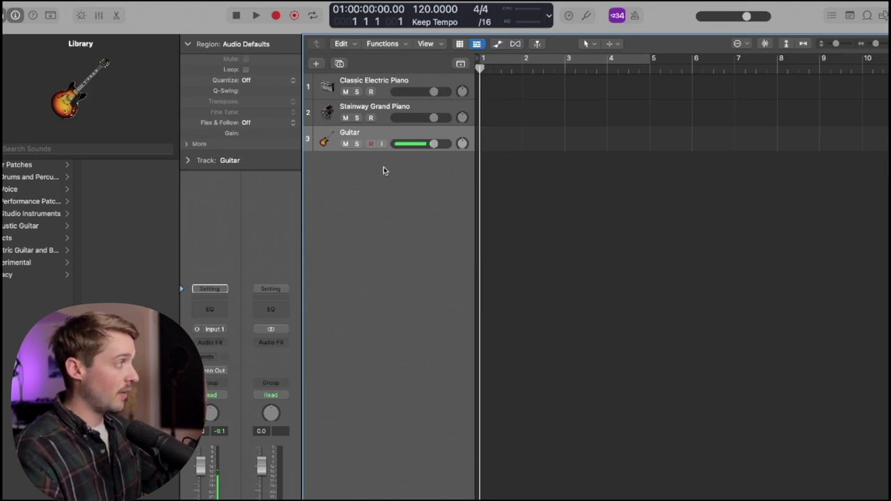
Step: Insert a mono Amp Designer on the Guitar track and load its clean Silver Dollar preset
click(222, 346)
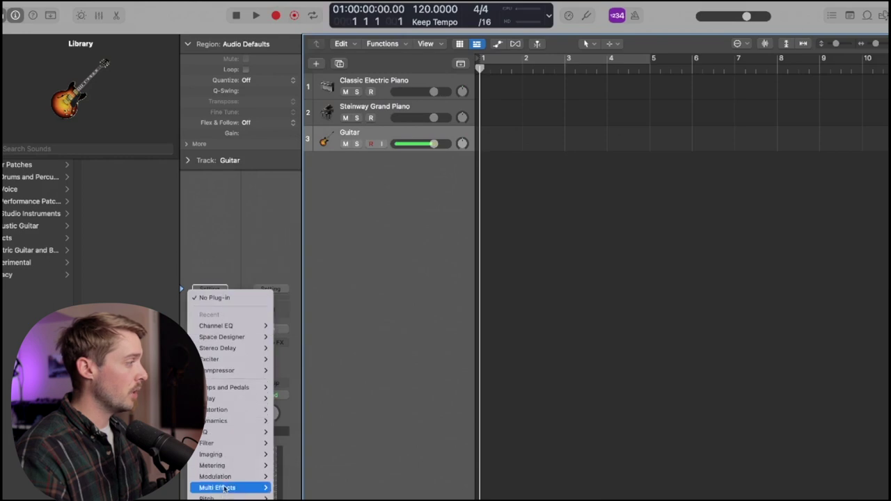
mouse_move(228, 489)
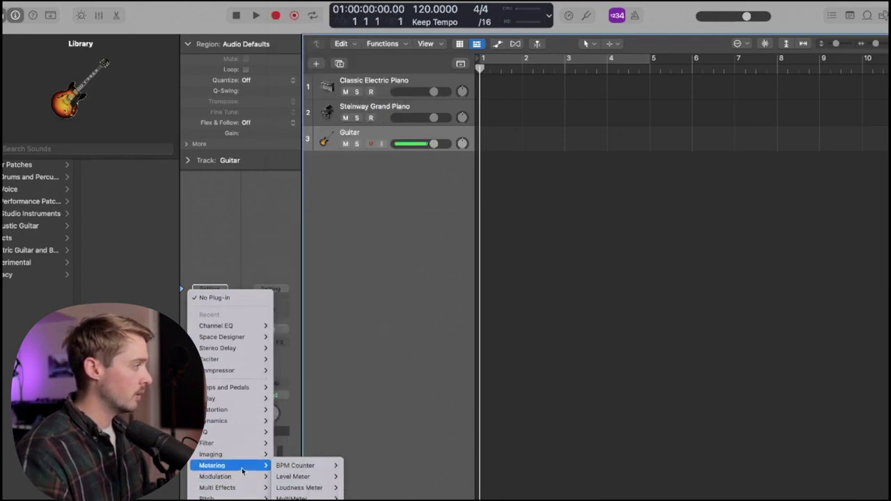
mouse_move(248, 389)
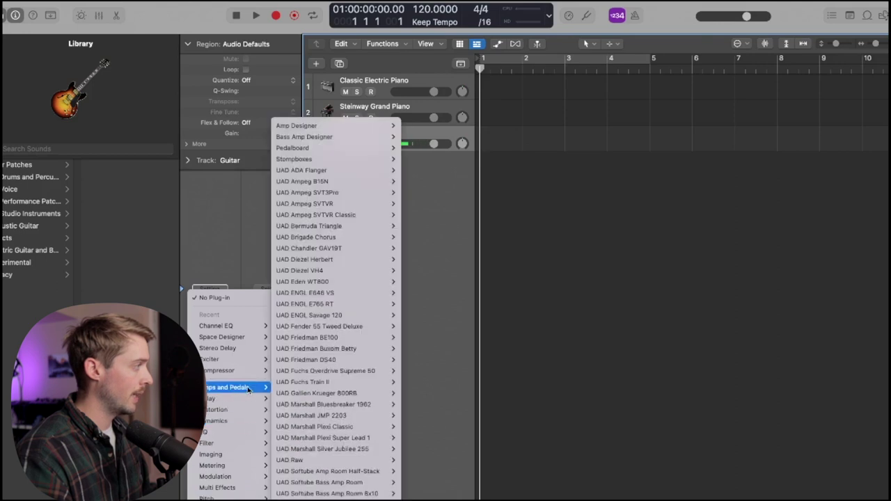
mouse_move(334, 125)
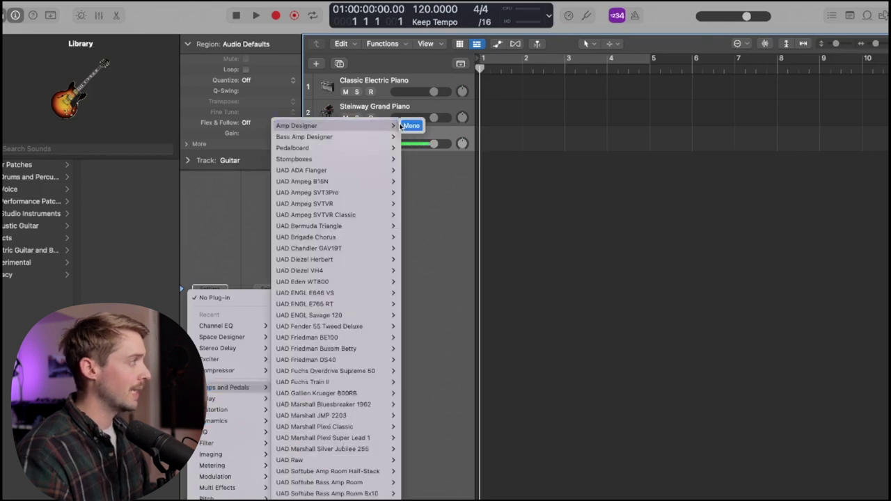
click(410, 124)
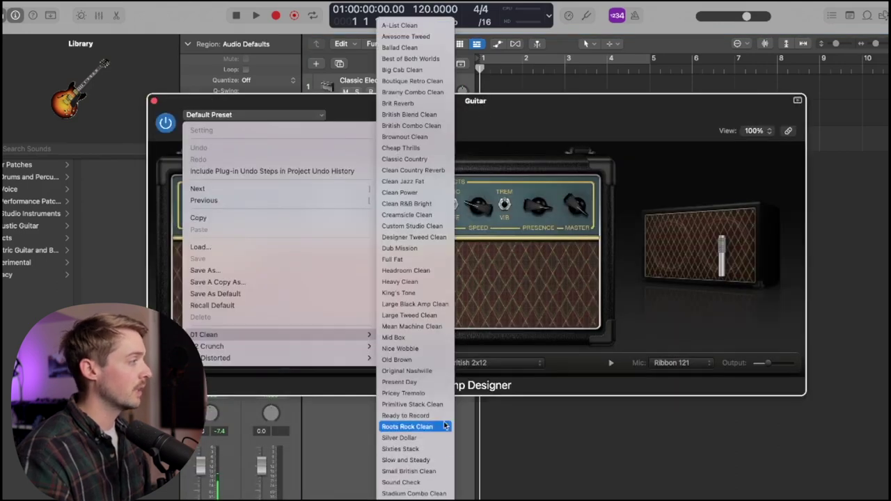
click(400, 438)
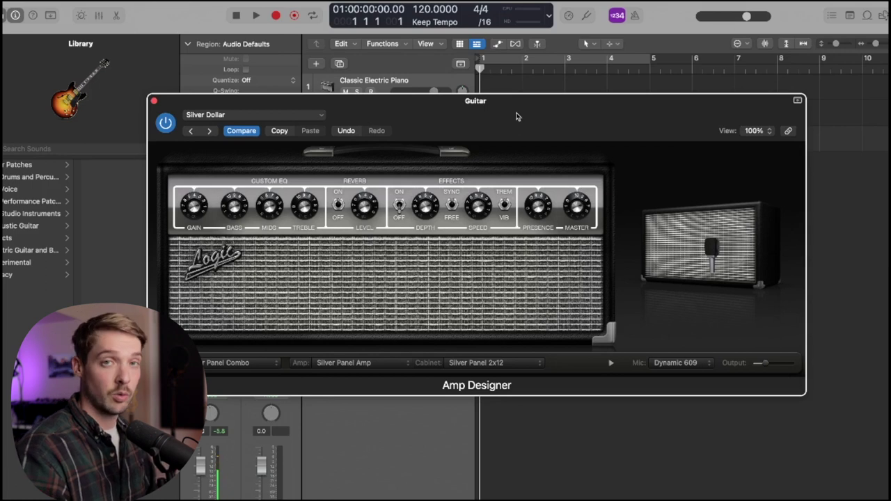
click(154, 101)
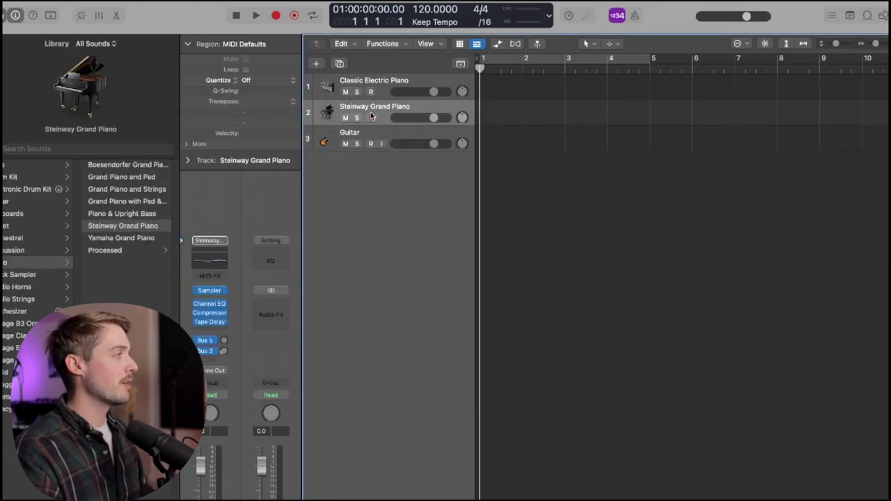
click(381, 88)
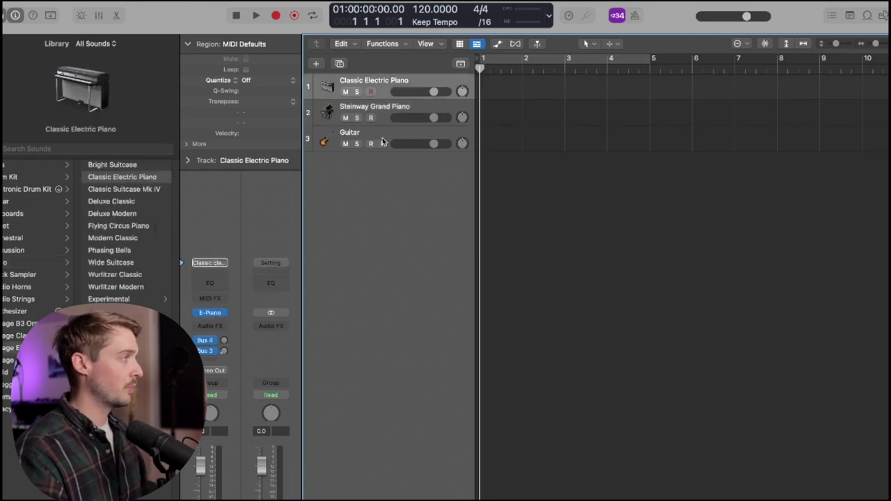
click(384, 137)
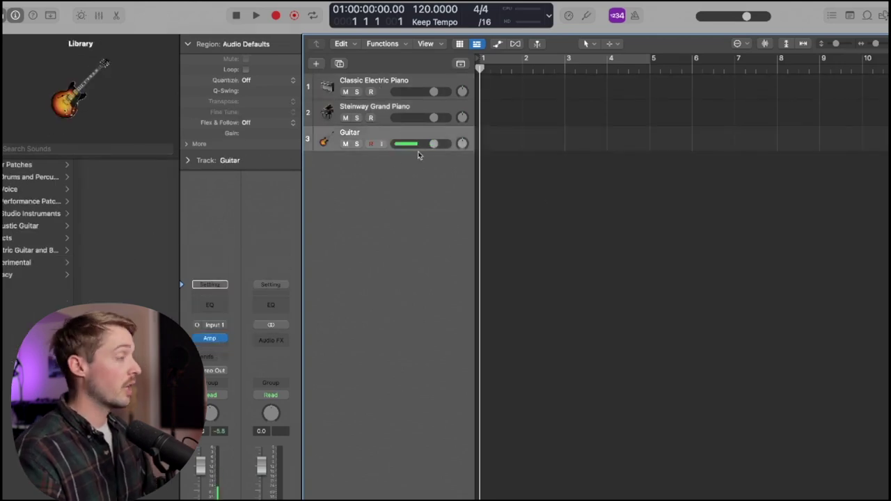
Step: Add another audio track below Guitar and set its input to Input 2
click(316, 64)
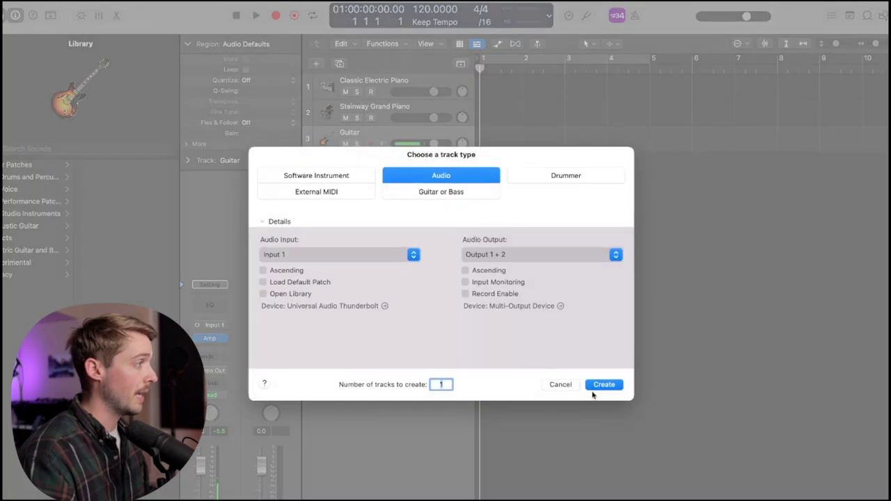
click(596, 384)
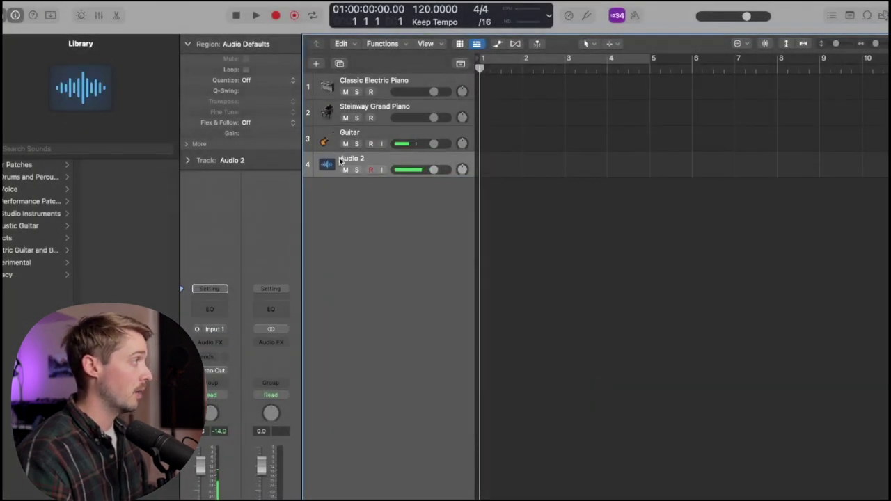
click(209, 332)
mouse_move(218, 363)
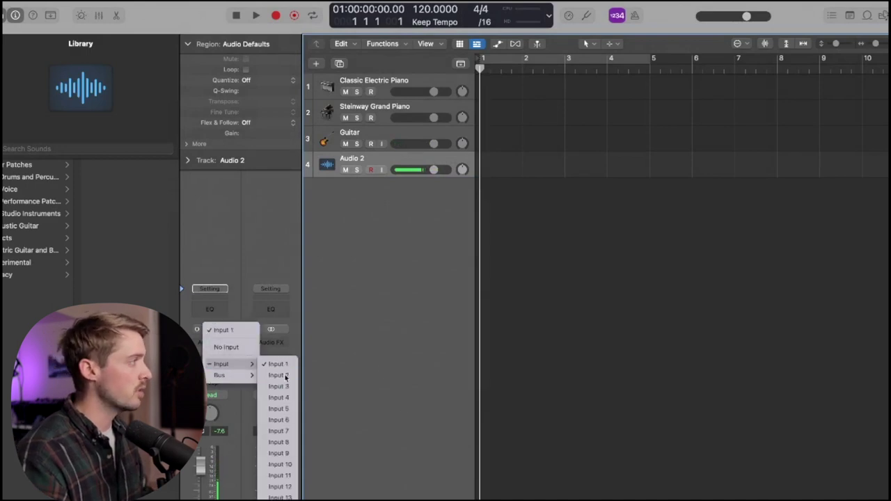
click(275, 375)
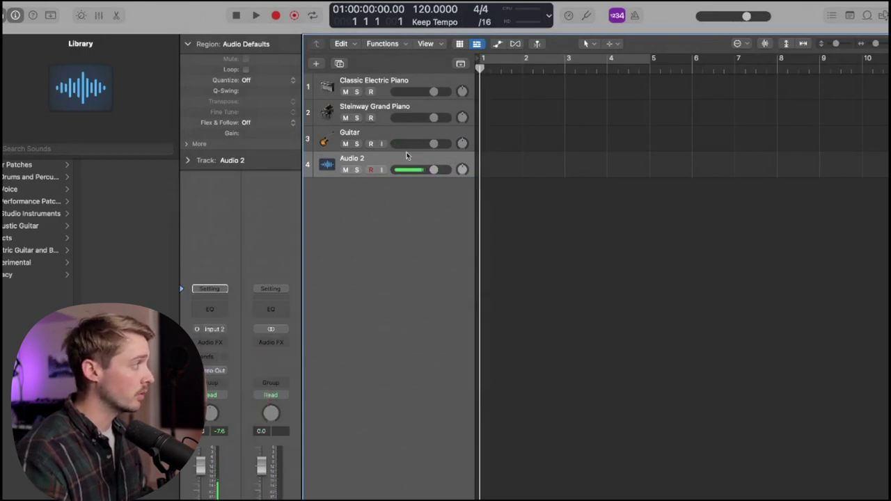
Step: Rename the new audio track Vocals and give it the singer-with-microphone icon
double_click(369, 159)
text(Vocals)
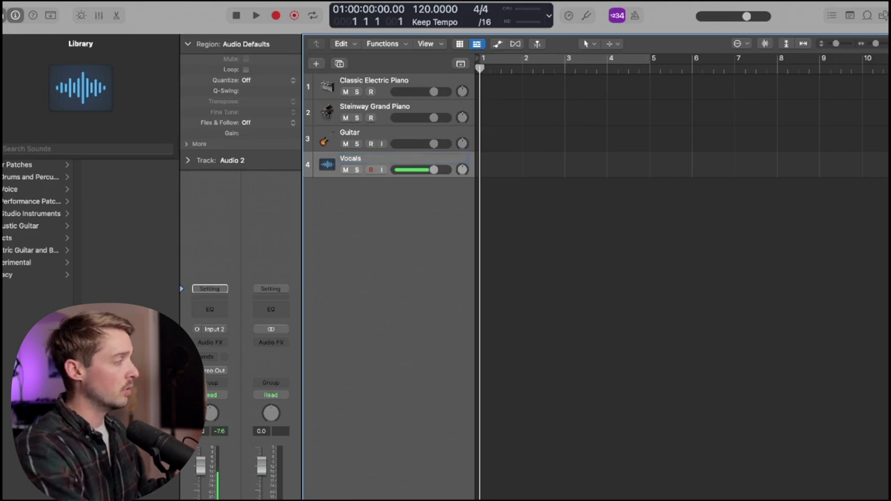
key(Return)
click(327, 165)
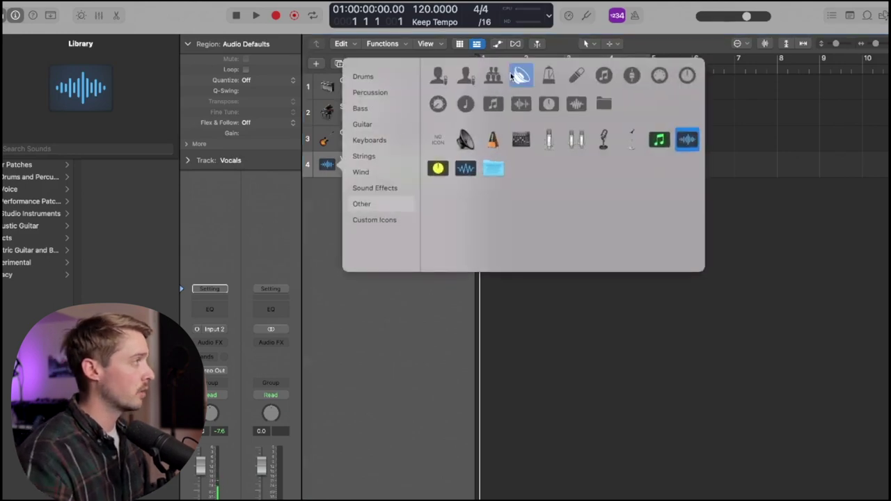
click(465, 83)
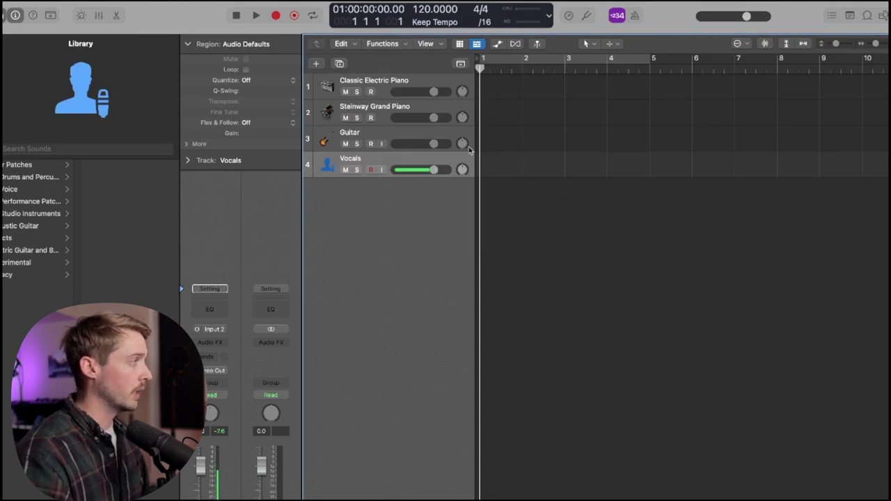
Step: Duplicate the Vocals track with its settings three times
key(super+d)
key(super+d)
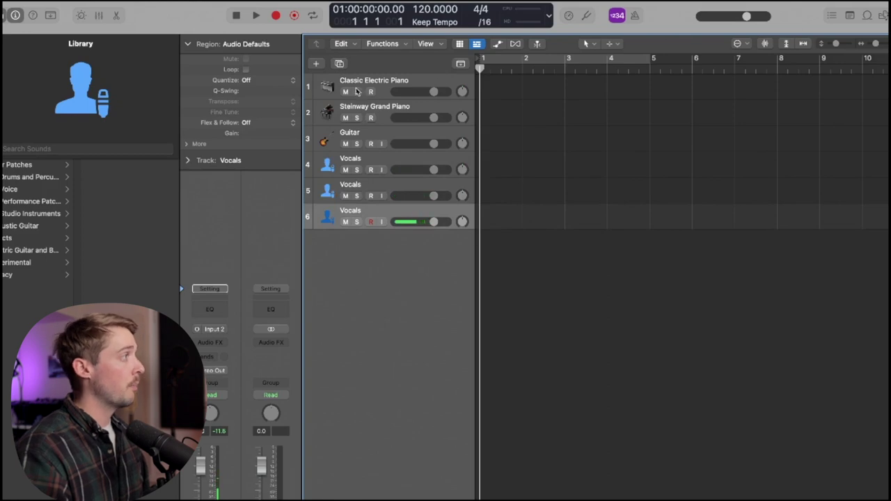
key(super+d)
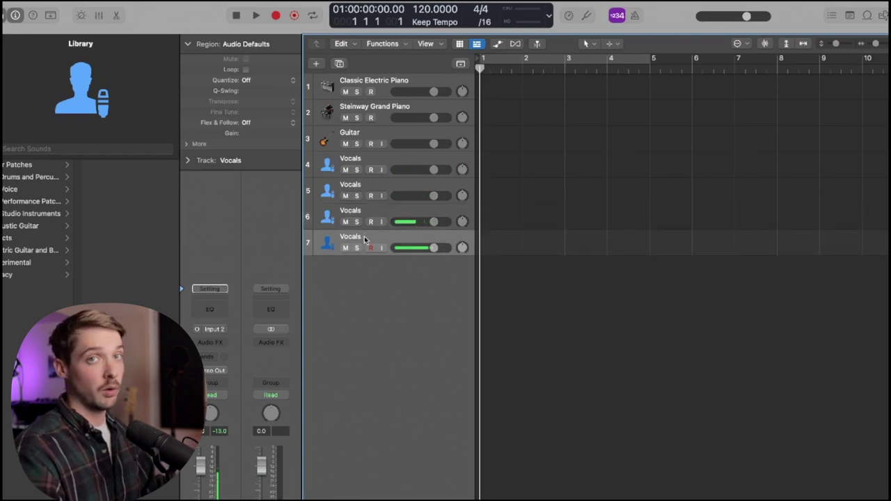
Step: Group the four Vocals tracks into a summing track stack
shift+click(389, 164)
right_click(383, 162)
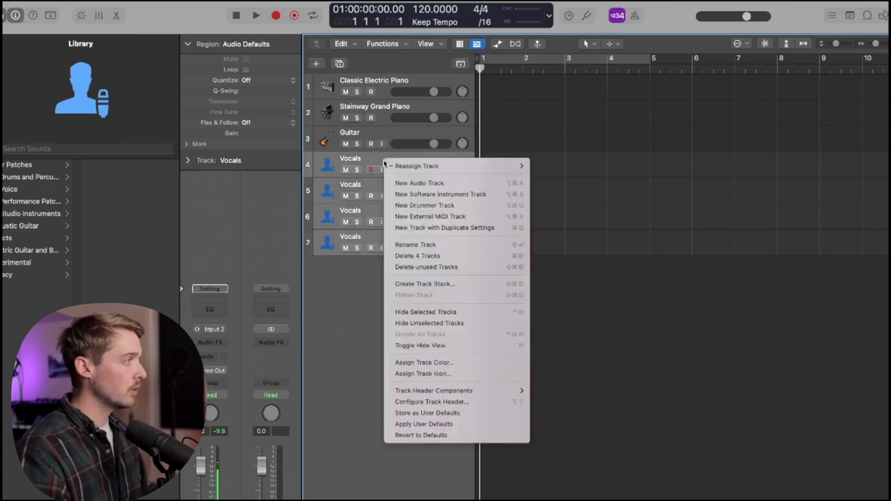
click(446, 285)
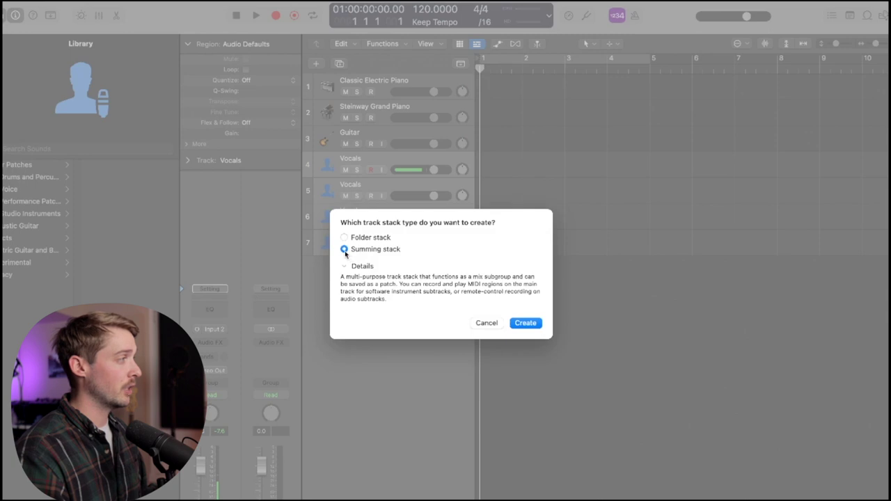
click(540, 324)
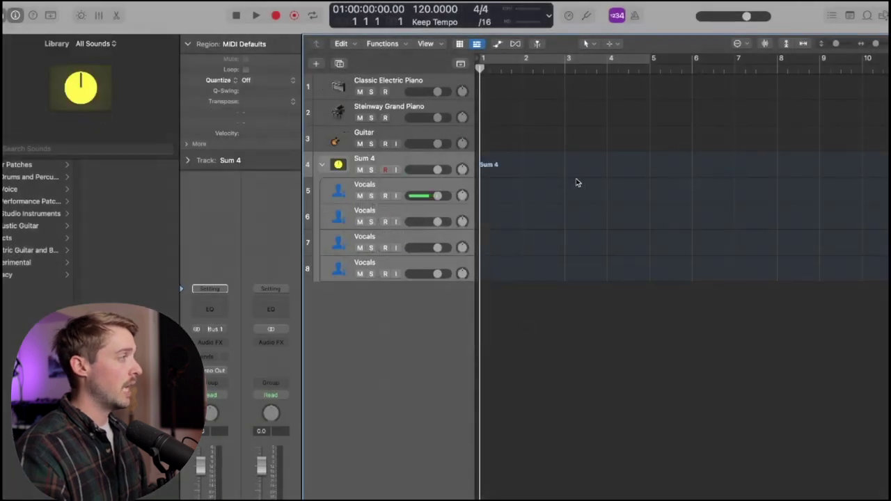
Step: Rename the summing stack Vocal Bus
double_click(392, 158)
text(Vocal Bus)
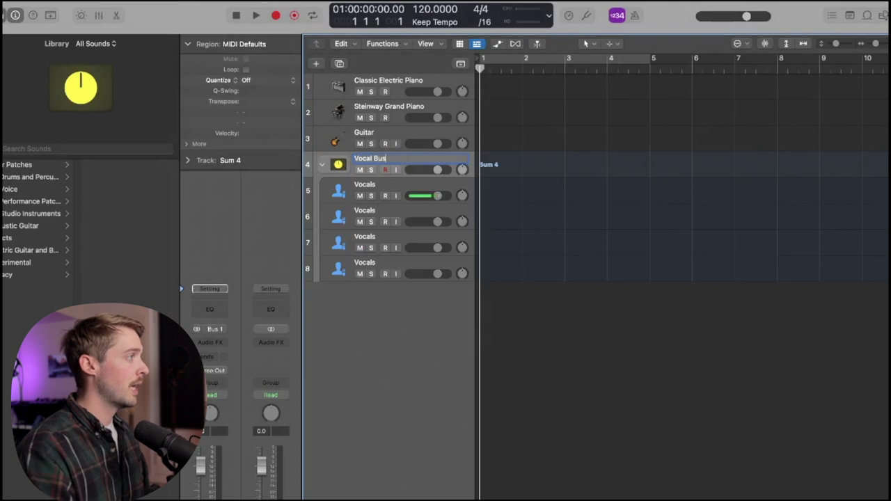
key(Return)
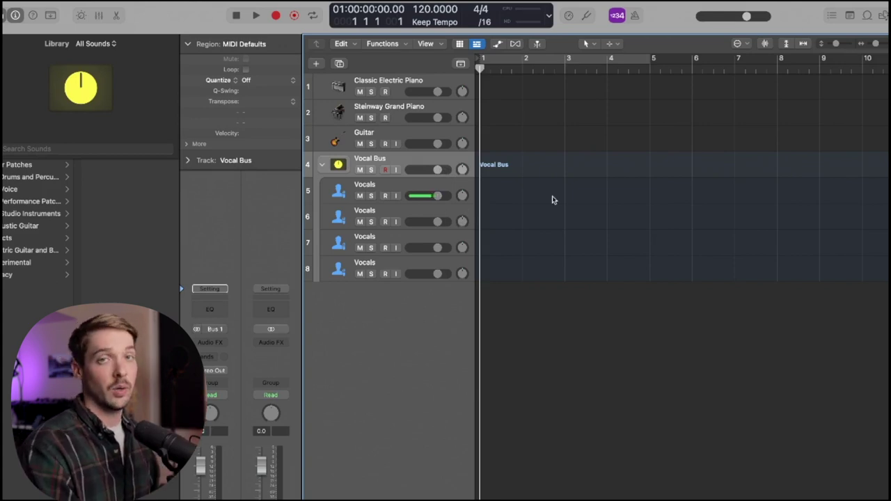
Step: Select the Classic Electric Piano track
key(super+Left)
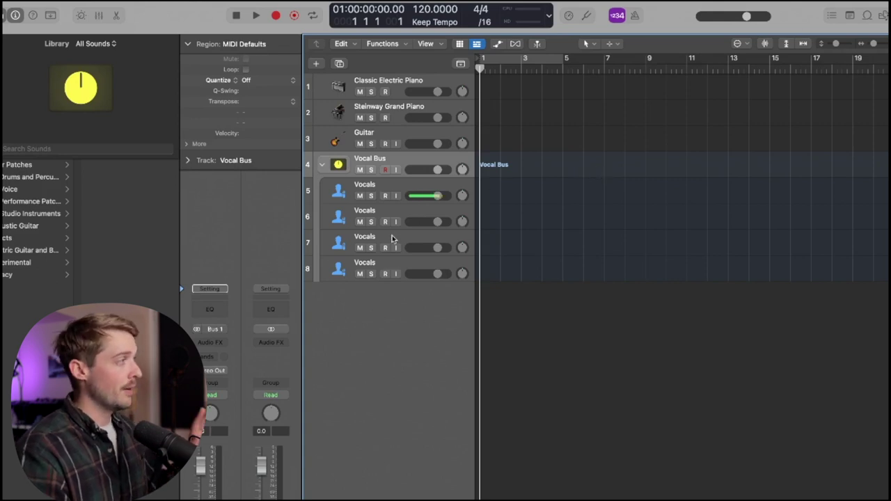
click(378, 131)
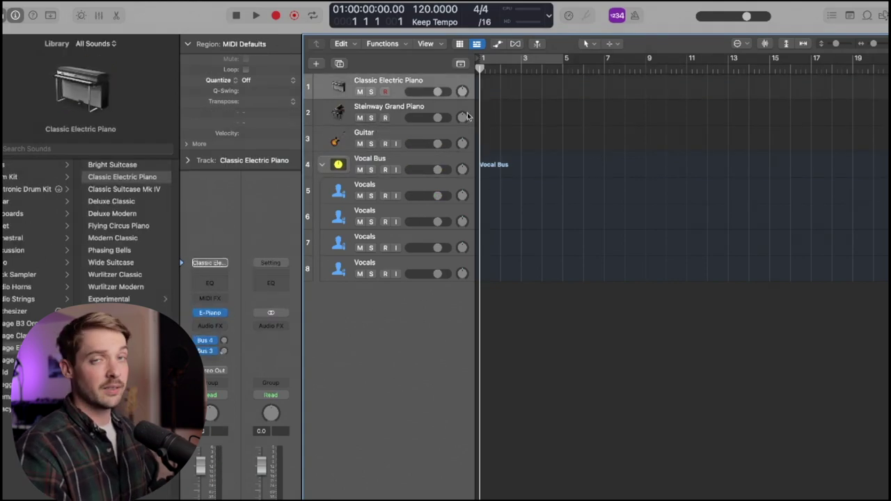
Step: Add one software instrument track and load the Dembow patch from the Electronic Drum Kit sounds
click(319, 63)
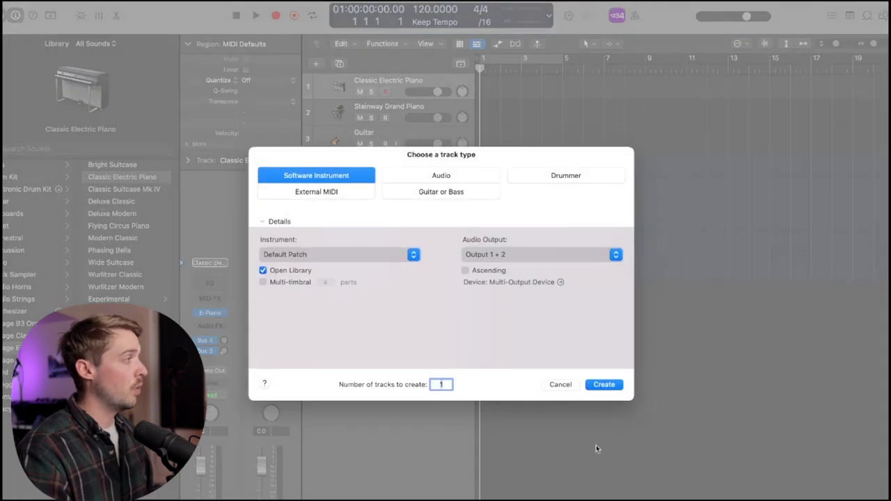
click(604, 390)
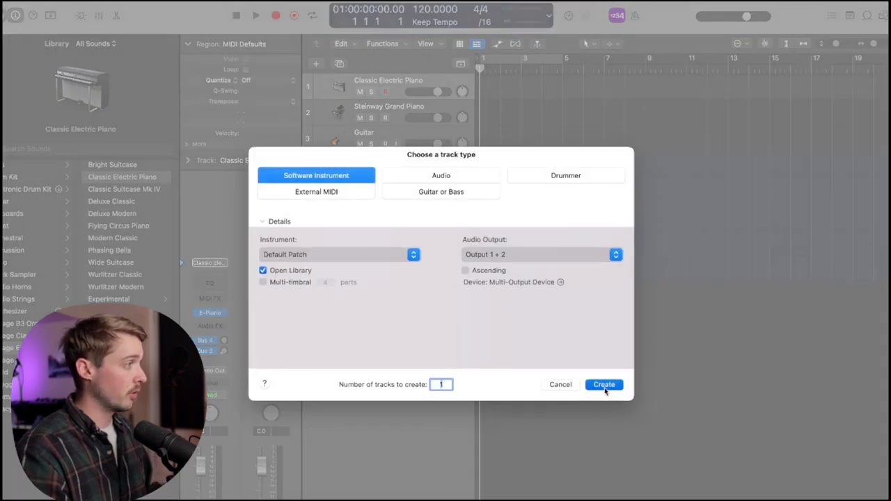
click(18, 195)
scroll(113, 236, down, 5)
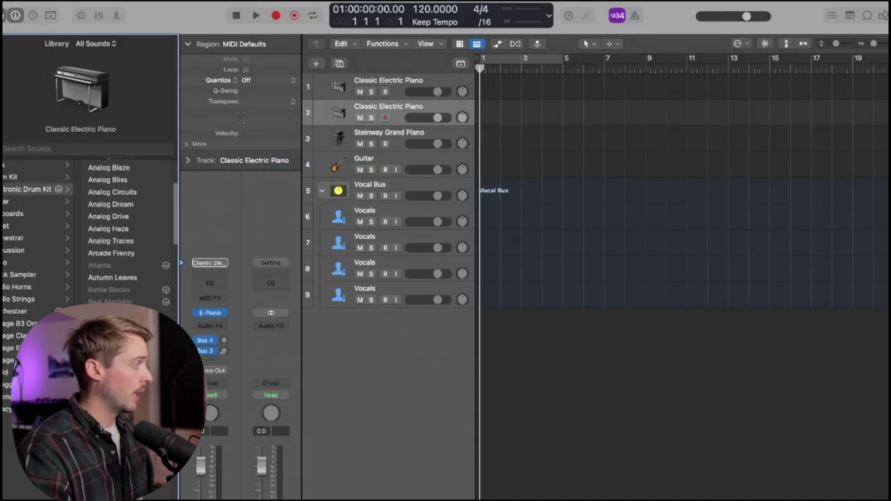
scroll(117, 229, down, 5)
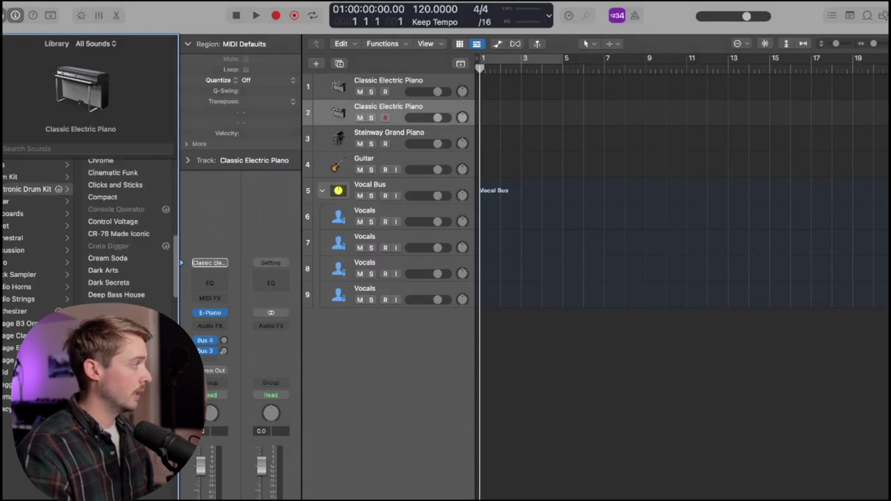
click(104, 320)
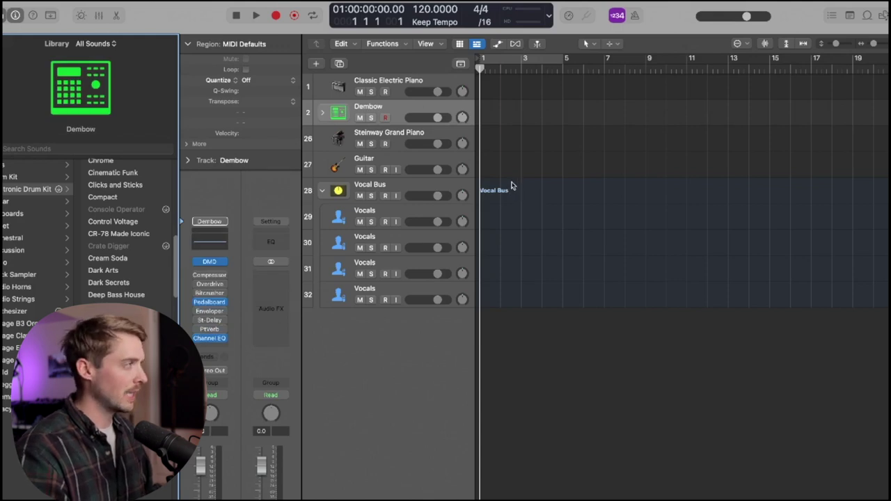
Step: Check the Dembow stack's subtracks, collapse it again, and move it above the Classic Electric Piano track
click(323, 114)
click(323, 114)
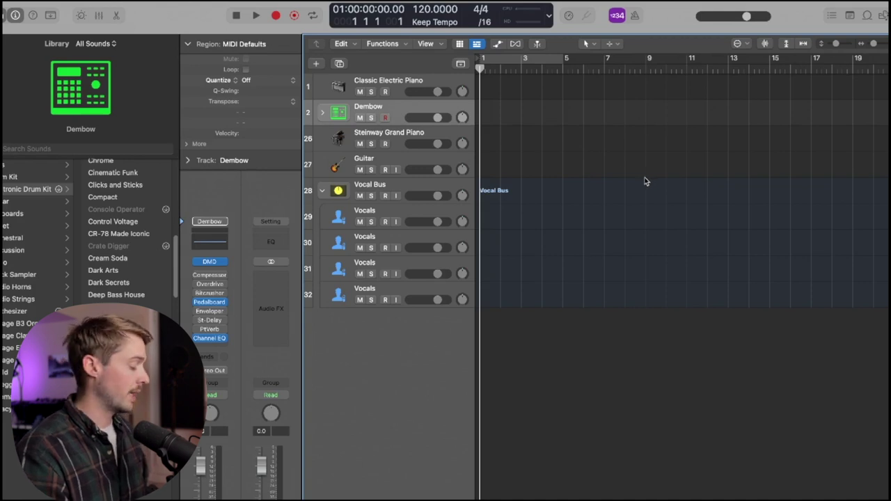
drag(395, 115, 395, 83)
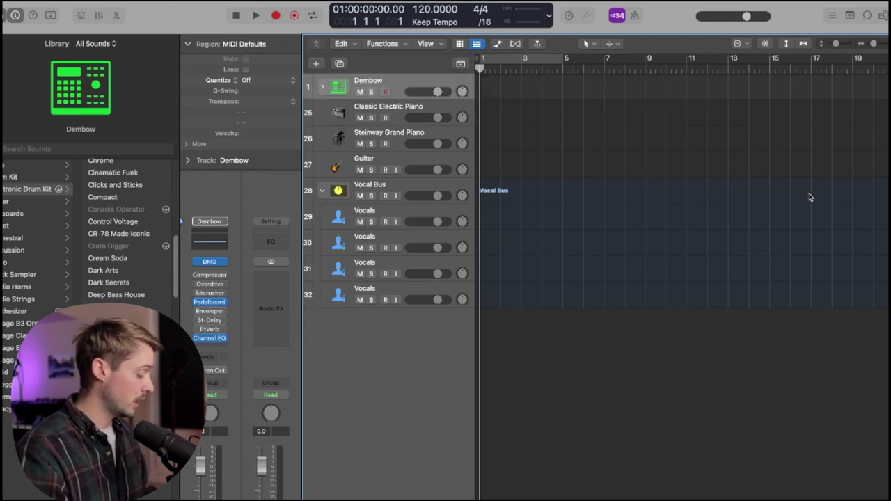
Step: Change the Dembow track's color to bright red
key(alt+c)
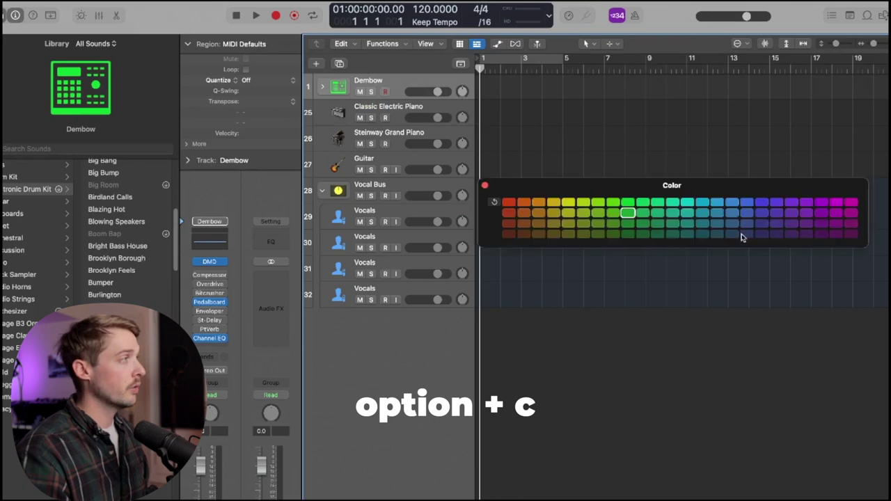
drag(693, 187, 498, 233)
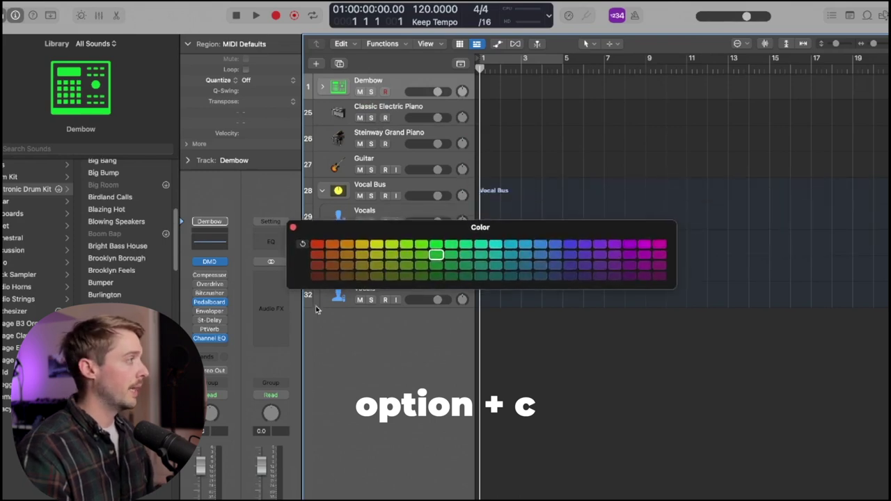
click(317, 244)
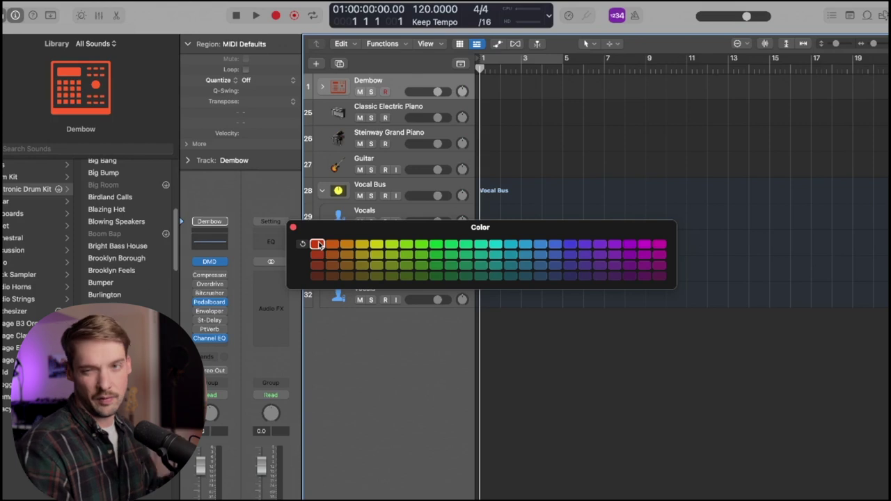
click(293, 227)
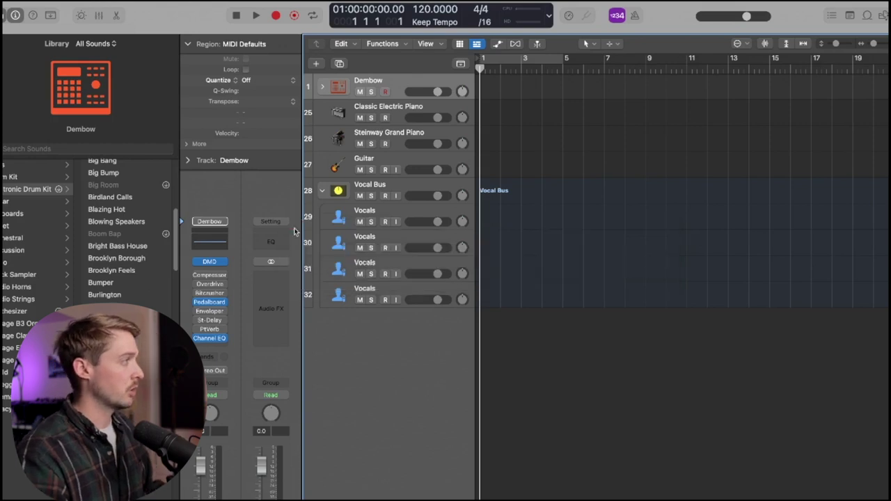
Step: Move the Classic Electric Piano below the Steinway Grand Piano and color both piano tracks bright green
drag(403, 120, 401, 148)
shift+click(401, 115)
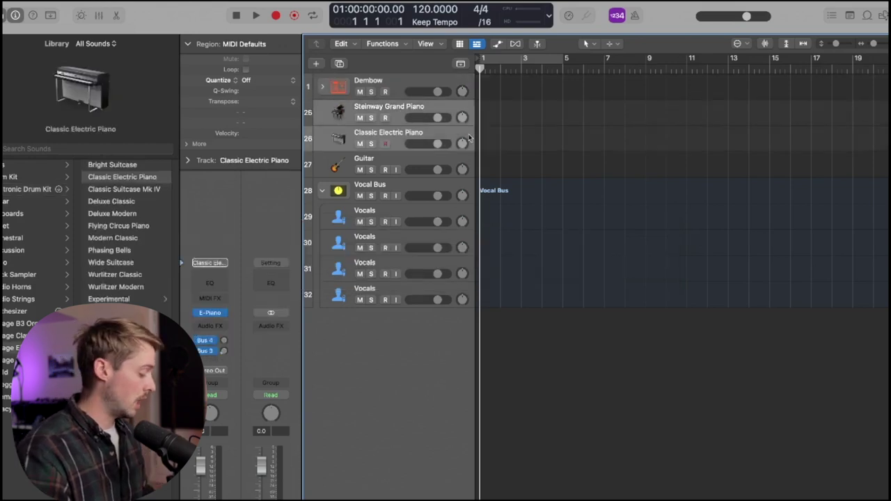
key(alt+c)
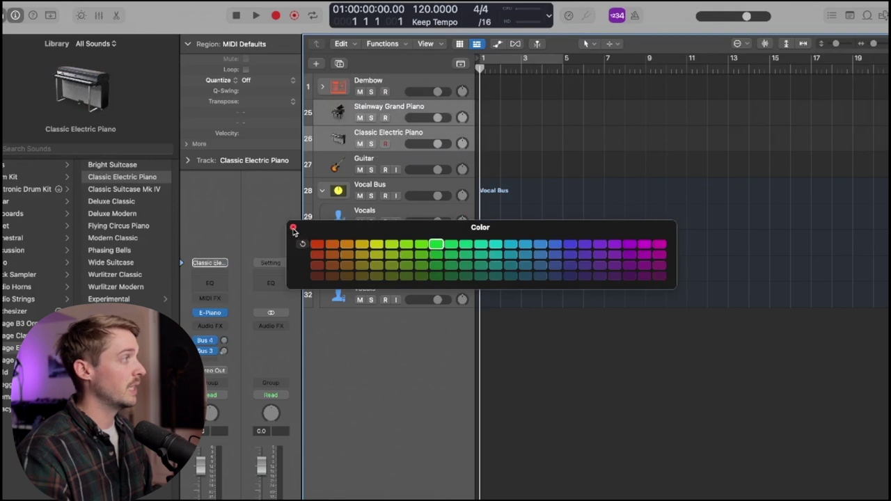
click(293, 228)
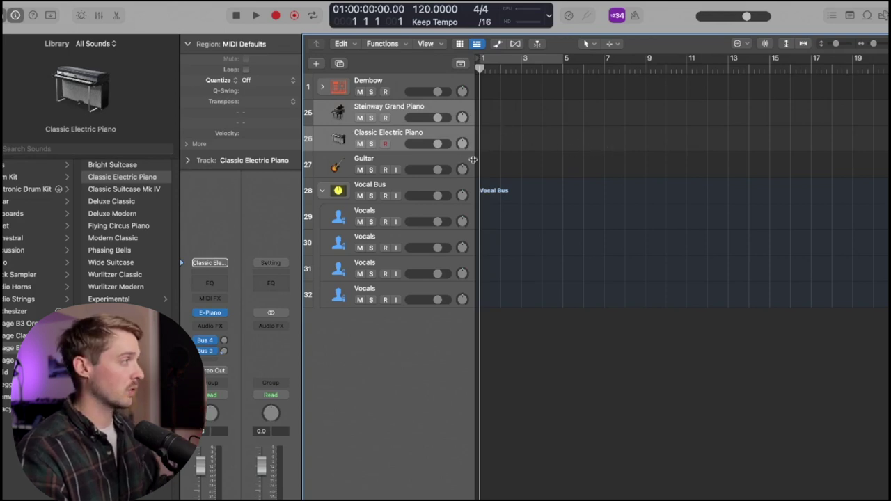
Step: Change the Guitar track's color to light blue
click(382, 160)
key(alt+c)
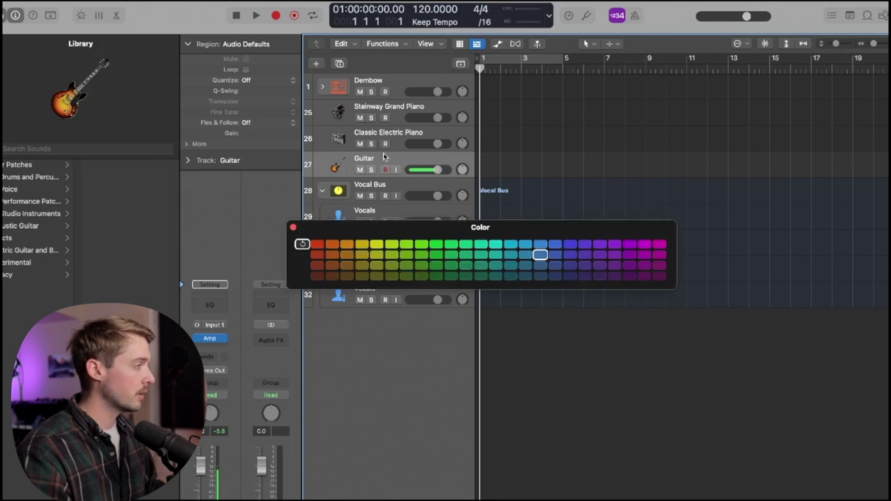
click(524, 244)
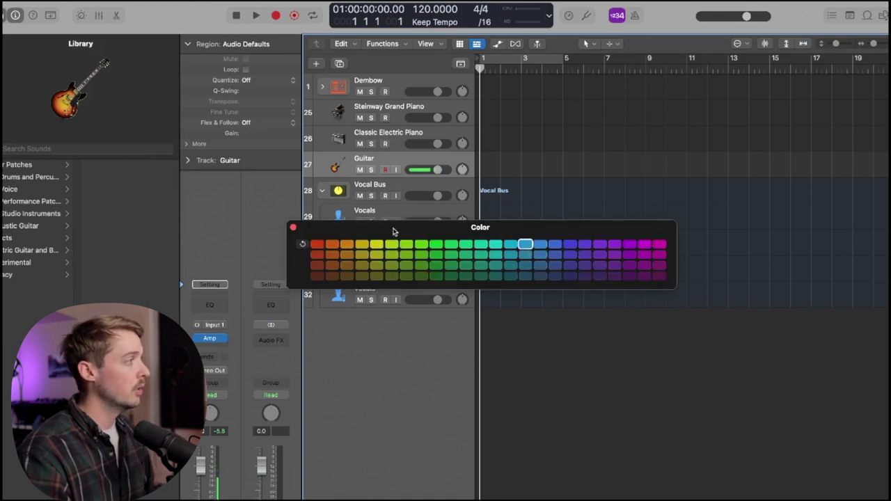
click(292, 228)
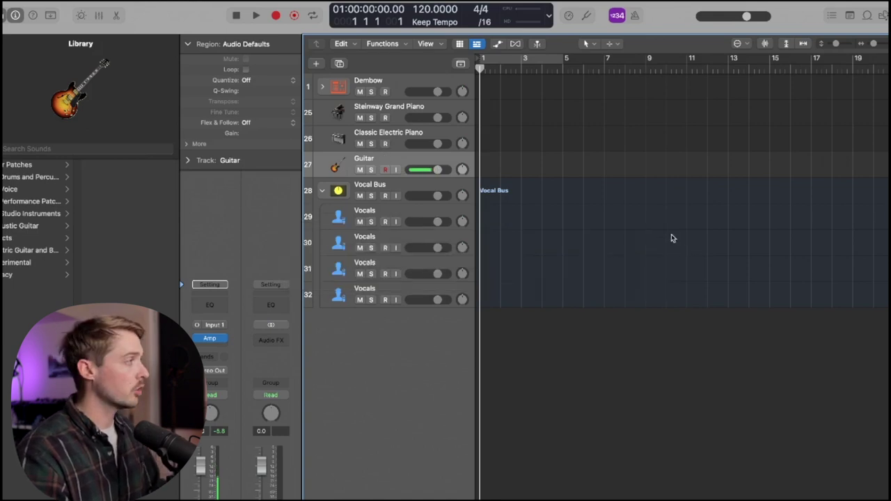
Step: Color the Vocal Bus stack and its four Vocals tracks purple
click(398, 193)
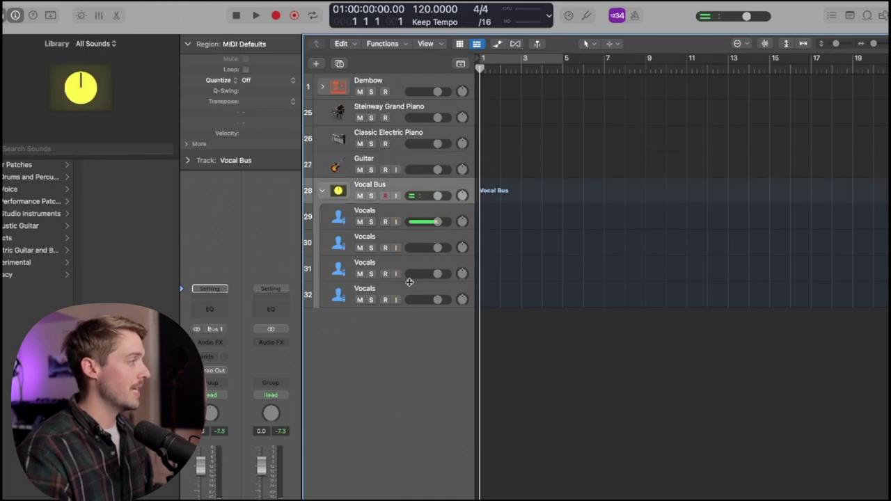
key(alt+c)
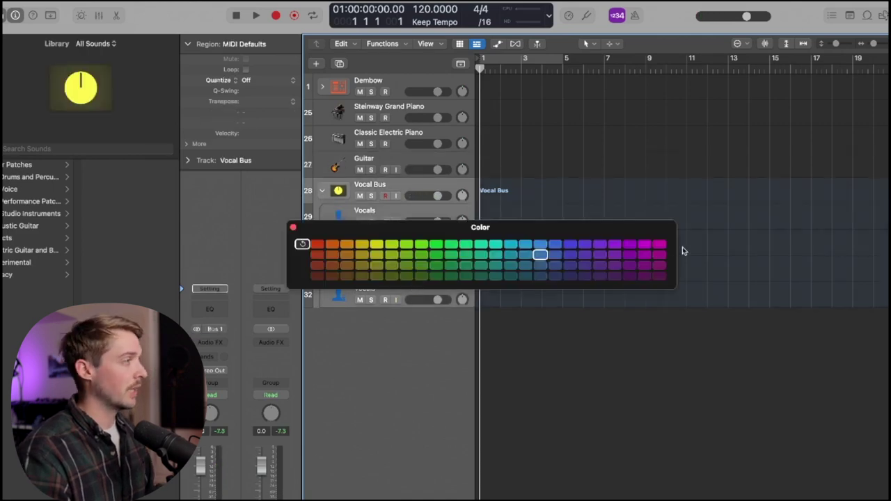
click(629, 245)
click(292, 228)
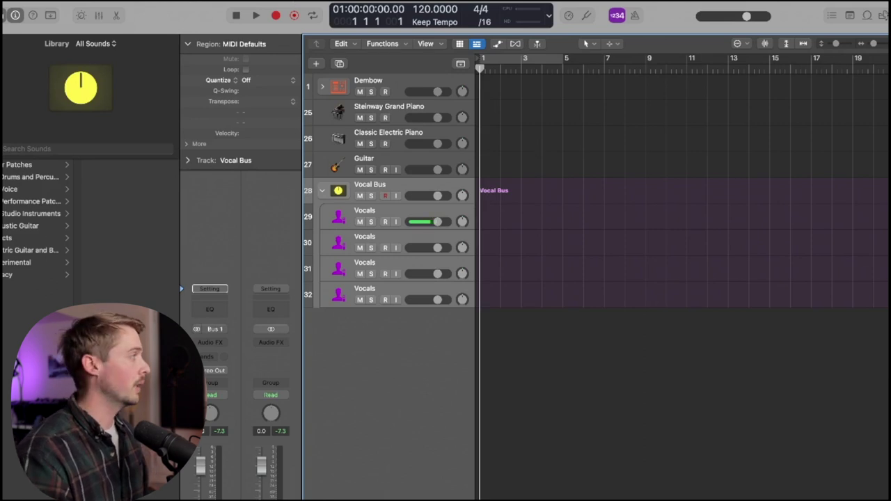
Step: Create a project from the saved template in My Templates and go through its Drum, Bass, Synth/Keys and Vocals buses
click(95, 110)
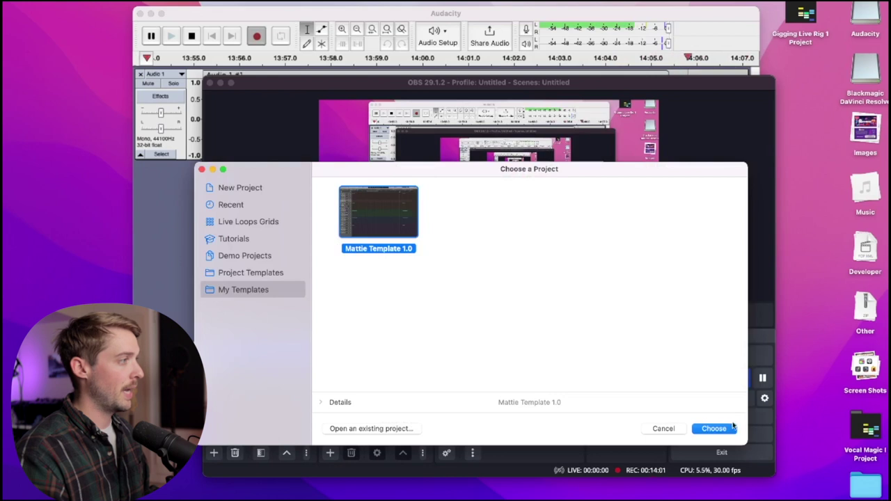
click(714, 429)
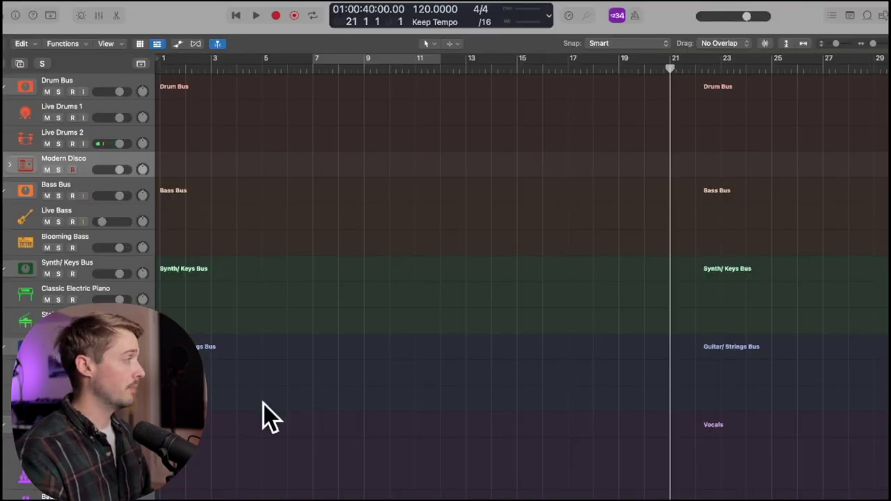
click(109, 85)
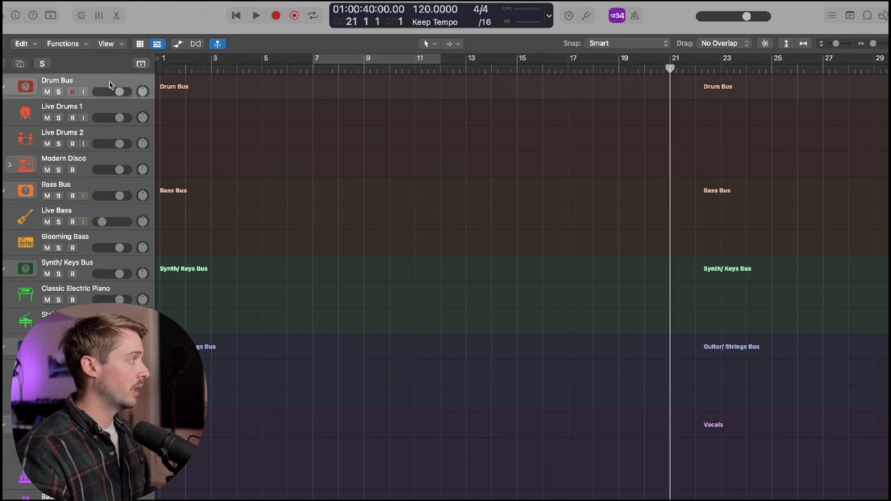
click(91, 187)
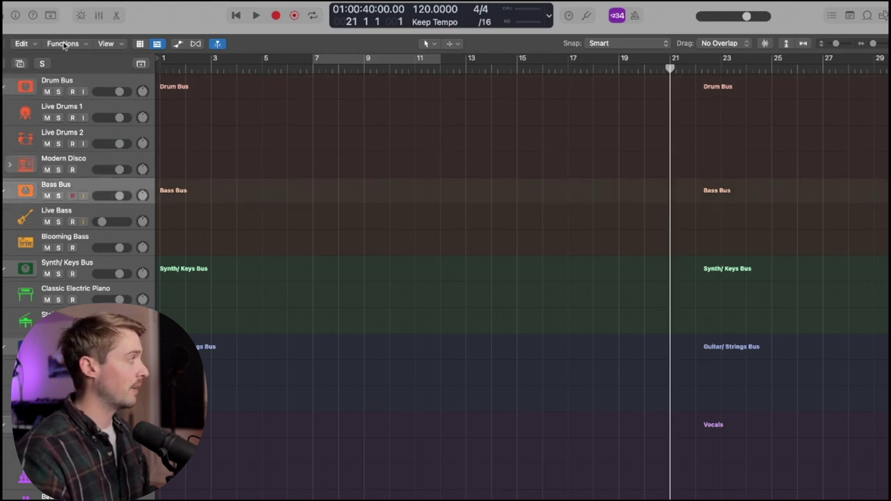
click(68, 268)
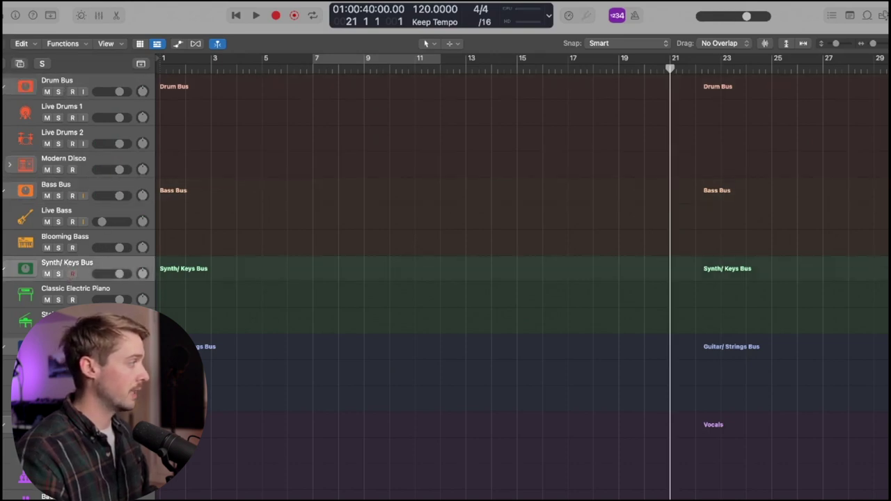
click(70, 424)
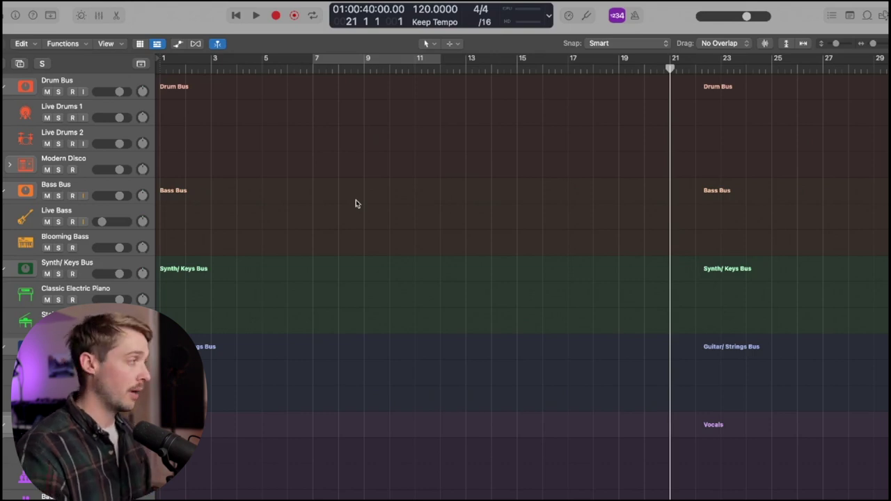
Step: Show the mixer and adjust the Bus 10 sends on the Drum, Bass and Vocals buses and the first vocal channel's Bus 12 send
key(x)
key(x)
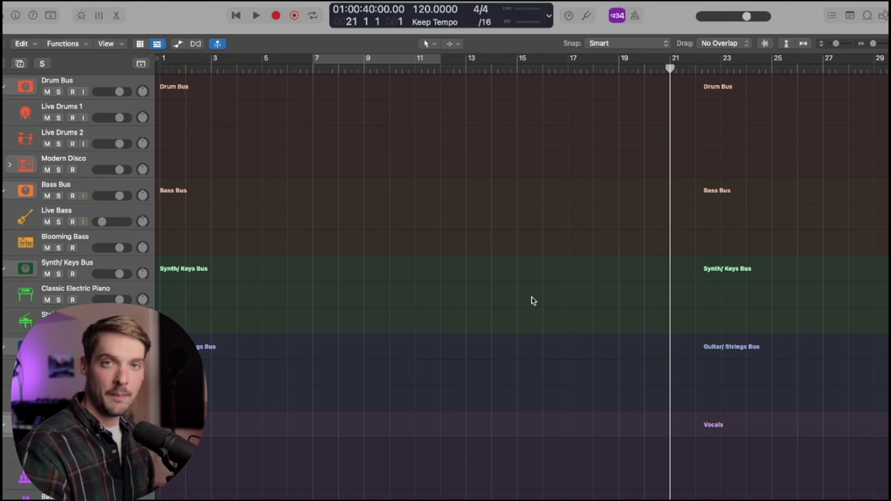
key(x)
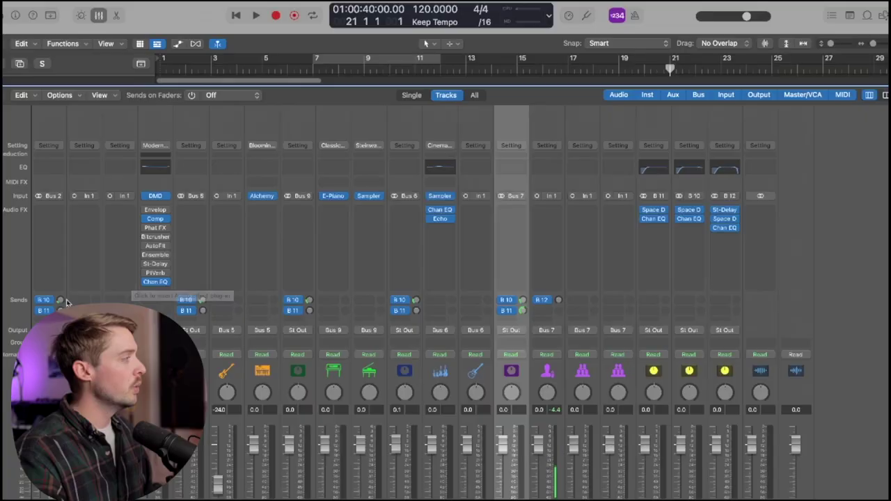
drag(60, 300, 60, 295)
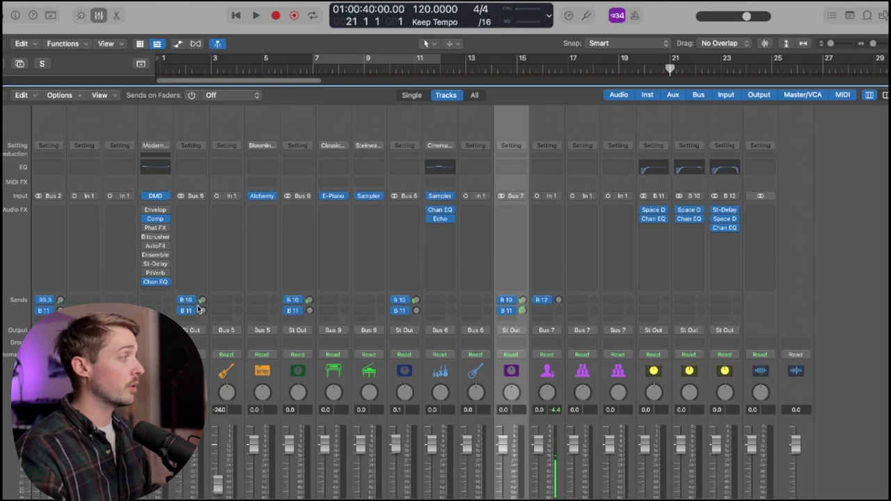
drag(202, 300, 203, 301)
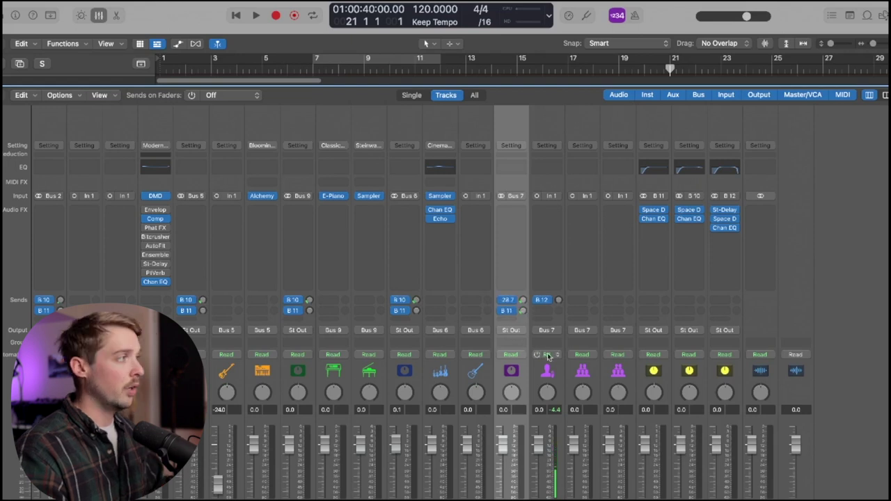
click(561, 307)
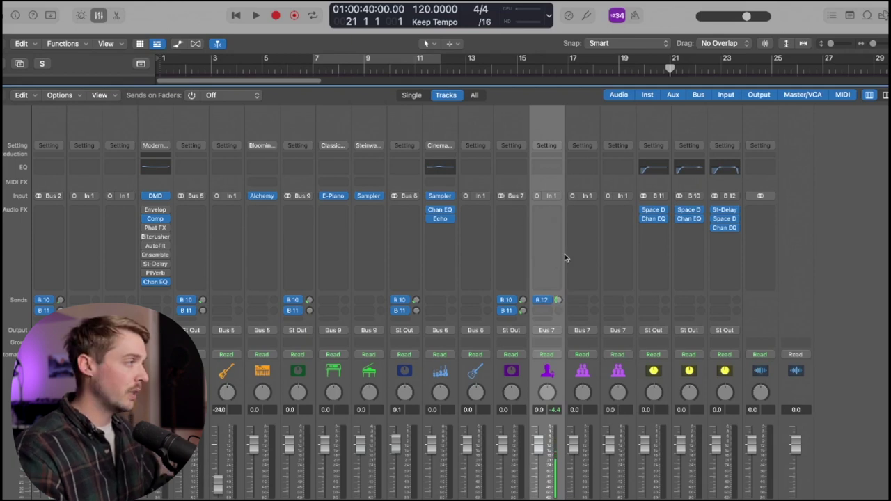
Step: Add a Bus 12 send to the Classic Electric Piano channel and raise its send level
click(321, 299)
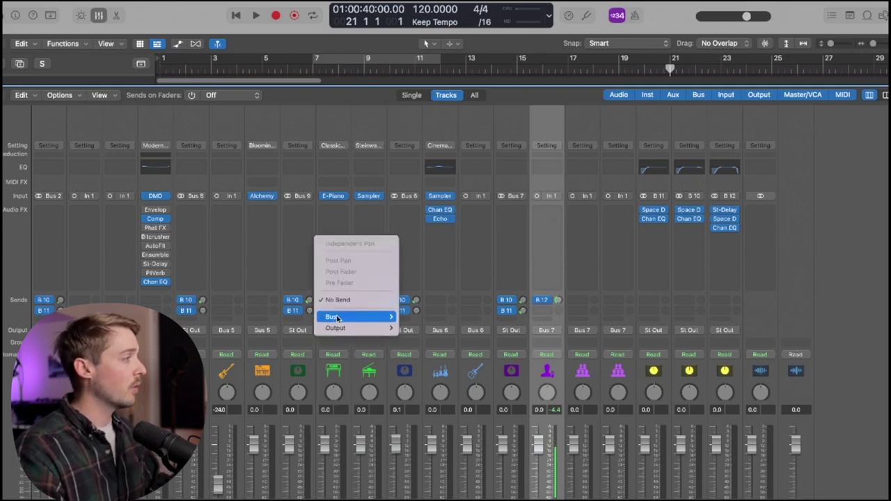
mouse_move(334, 316)
click(465, 242)
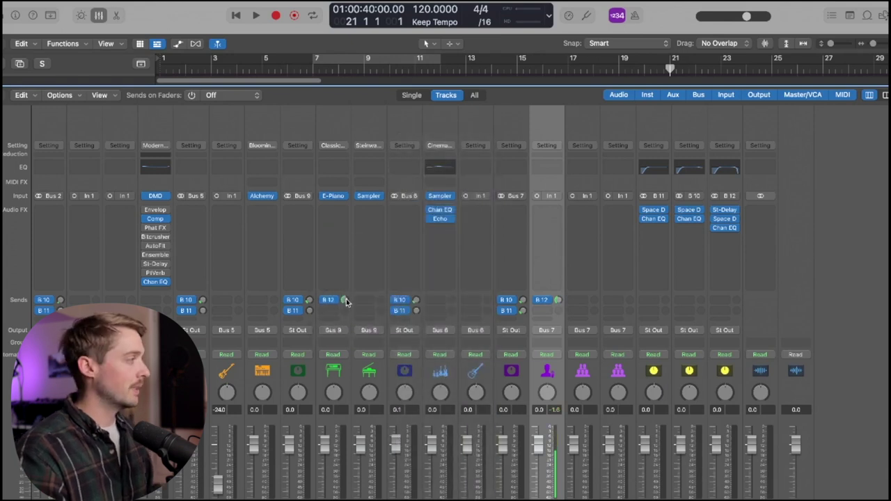
click(327, 299)
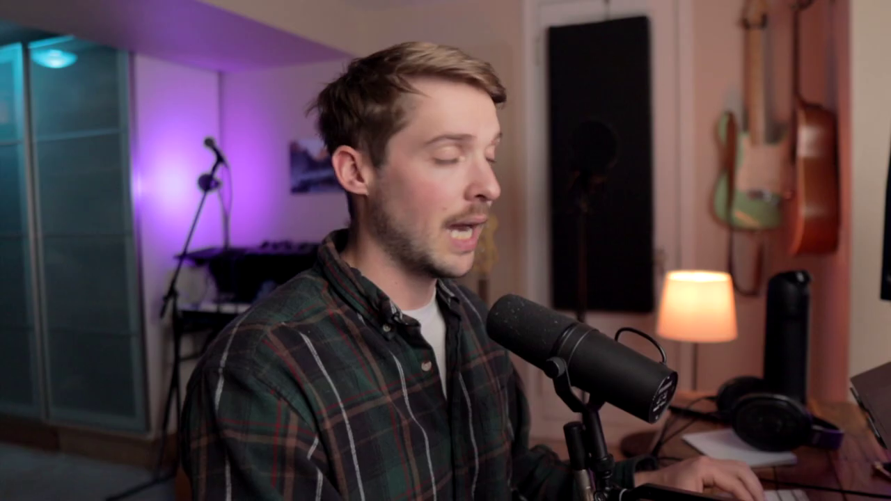